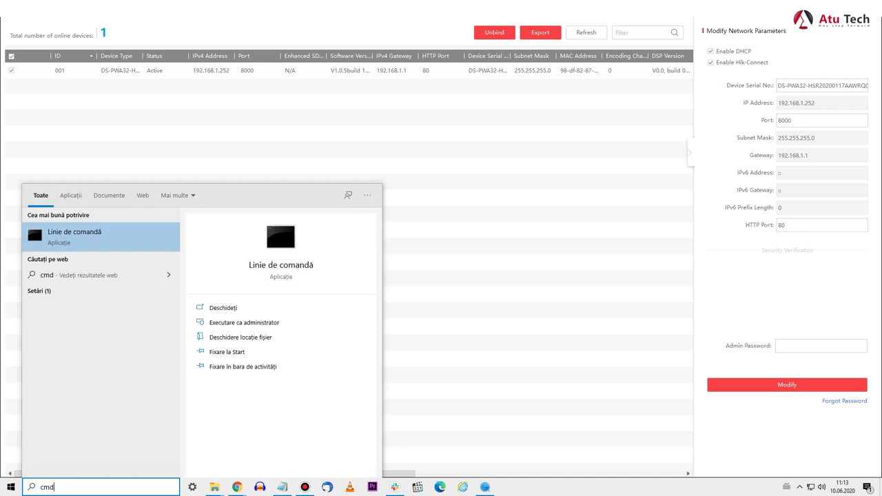
- Run ipconfig to read the PC's IPv4 192.168.1.73, mask 255.255.255.0 and gateway 192.168.1.1
key(Return)
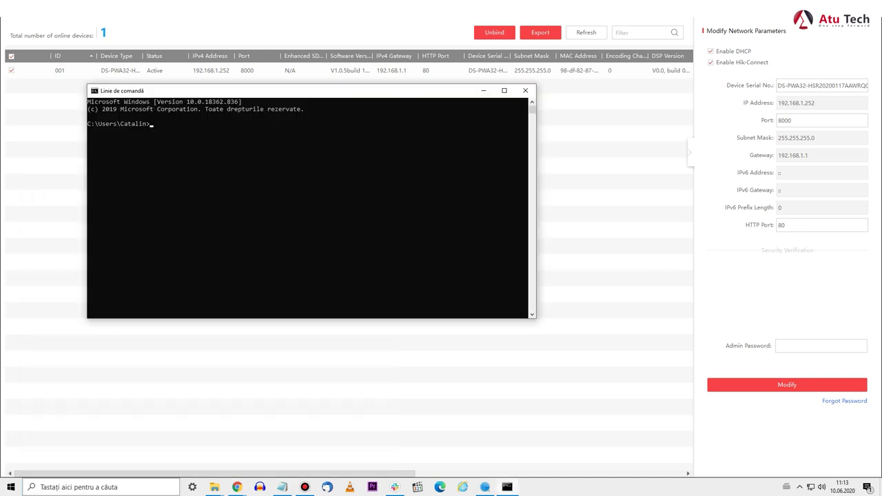
text(ipconfig)
key(Return)
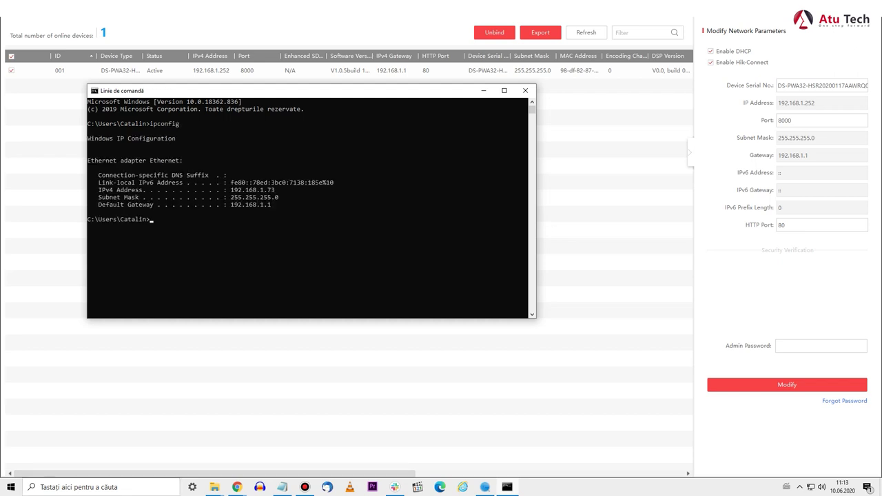
drag(93, 190, 314, 219)
ctrl+scroll(310, 207, up, 3)
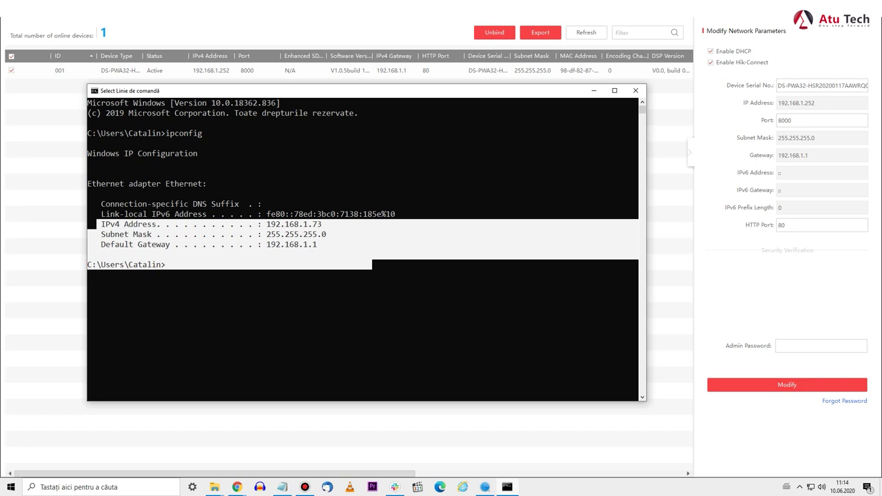
key(alt+Tab)
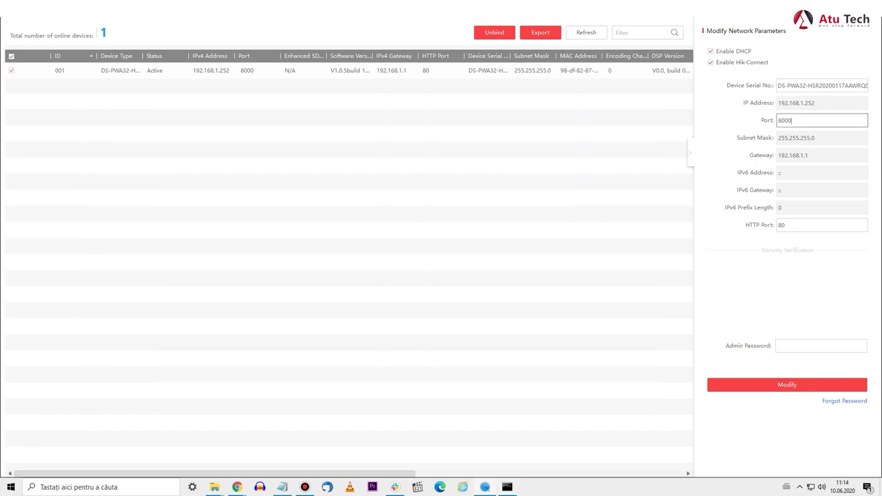
- Untick Enable DHCP and change the hub's IP address to 192.168.1.73, checking it against ipconfig
key(alt+Tab)
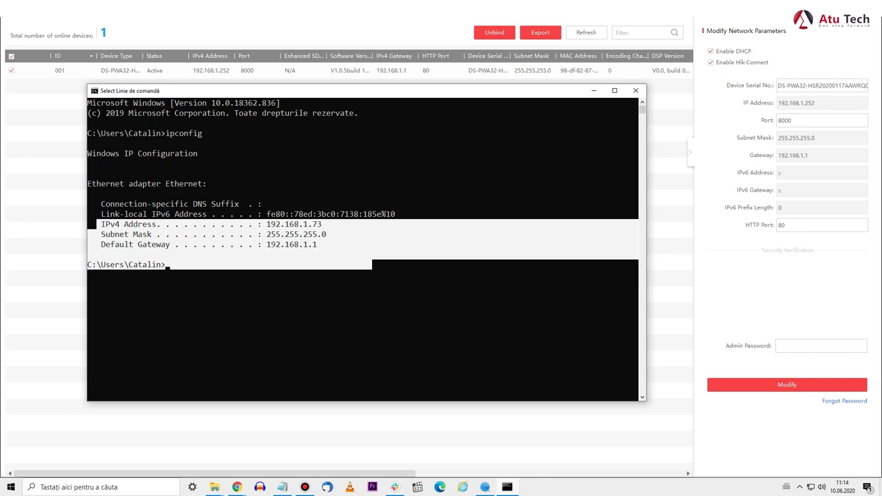
key(alt+Tab)
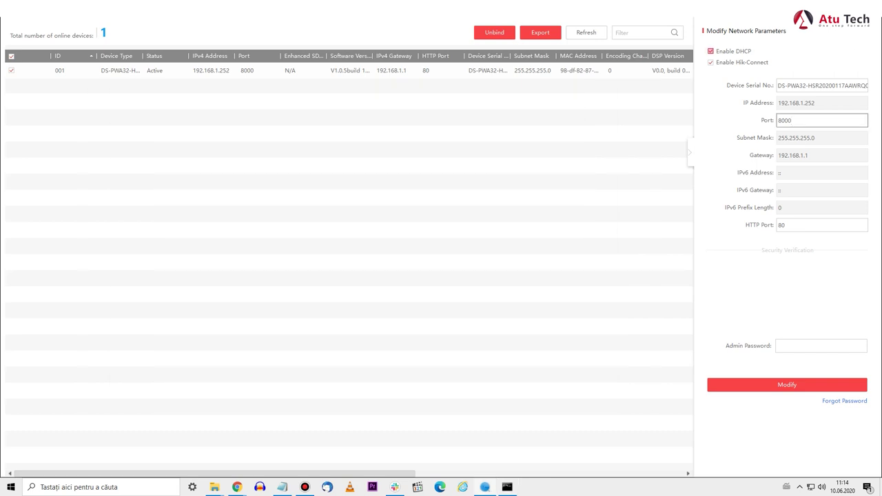
click(710, 51)
click(815, 103)
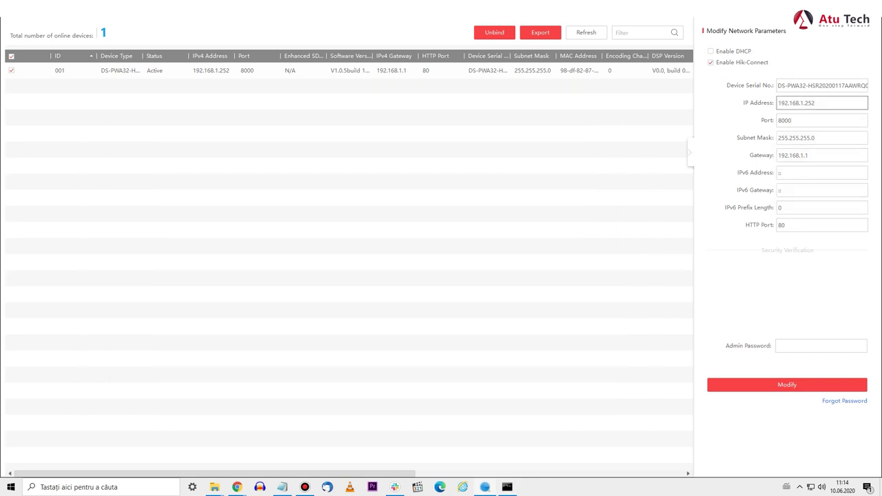
key(BackSpace)
key(BackSpace)
key(BackSpace)
key(BackSpace)
key(alt+Tab)
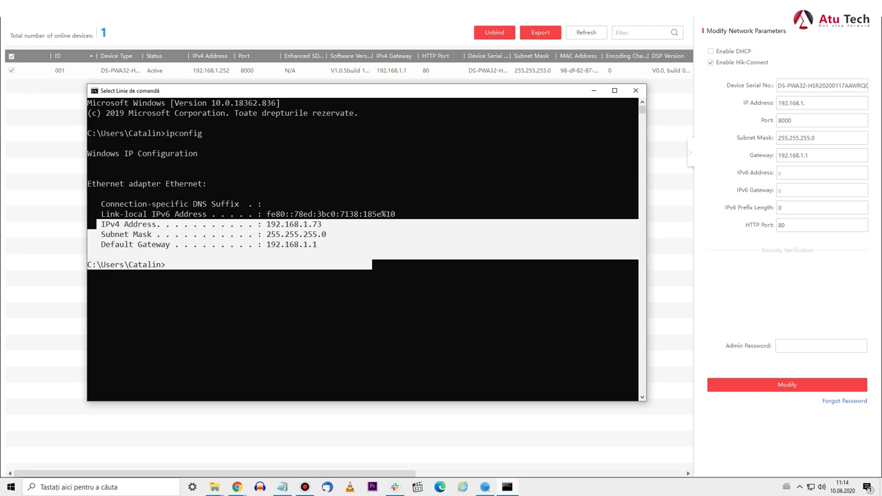
key(alt+Tab)
text(73)
key(alt+Tab)
key(alt+Tab)
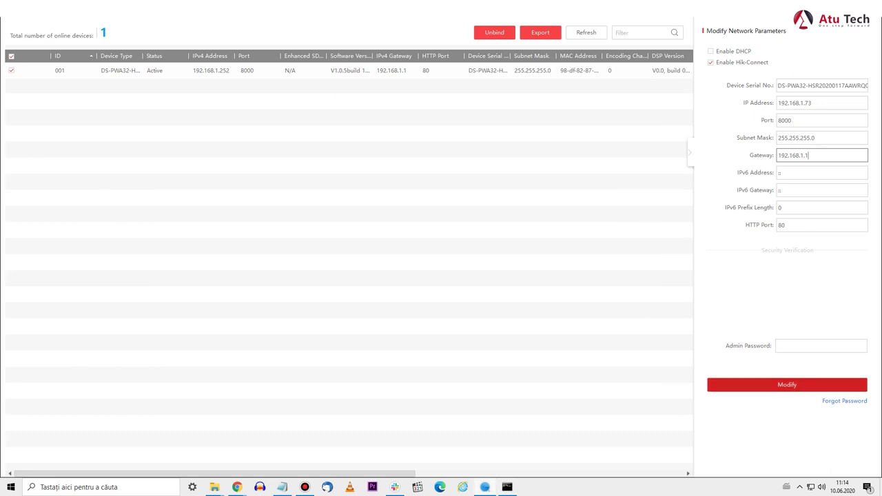
- Save the static IP change with the admin password and refresh the device list
click(787, 384)
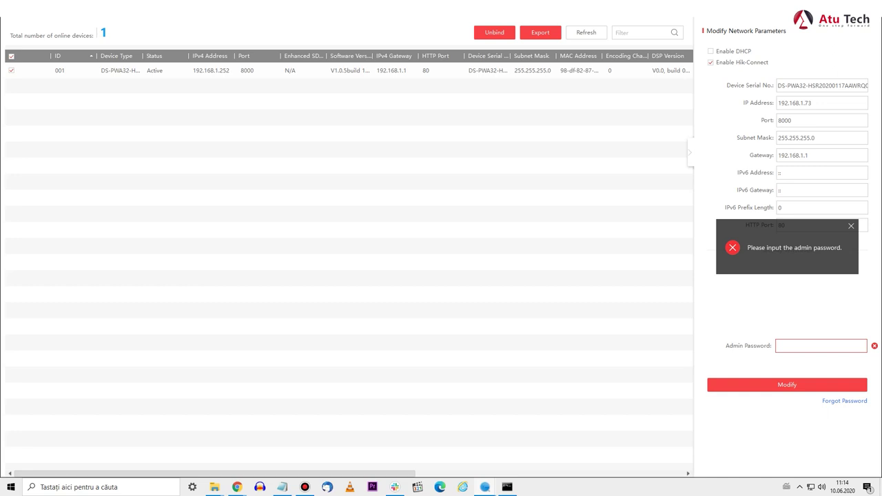
click(778, 346)
text(*********)
key(Return)
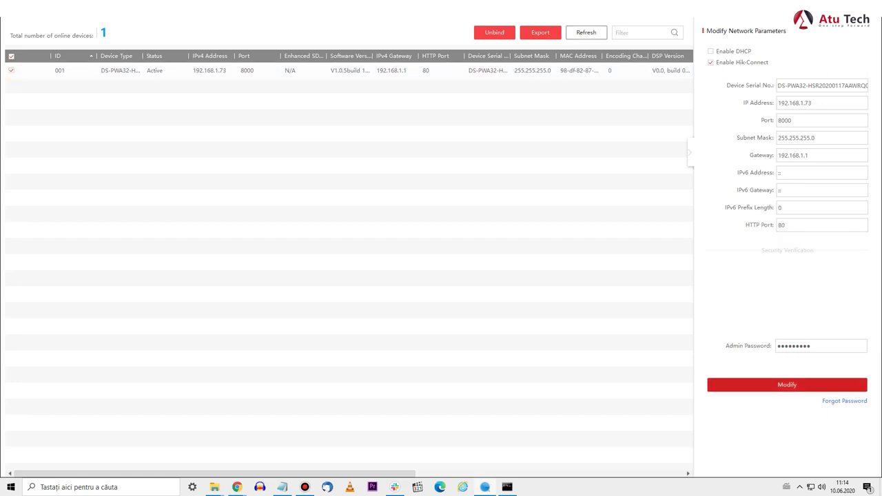
click(586, 33)
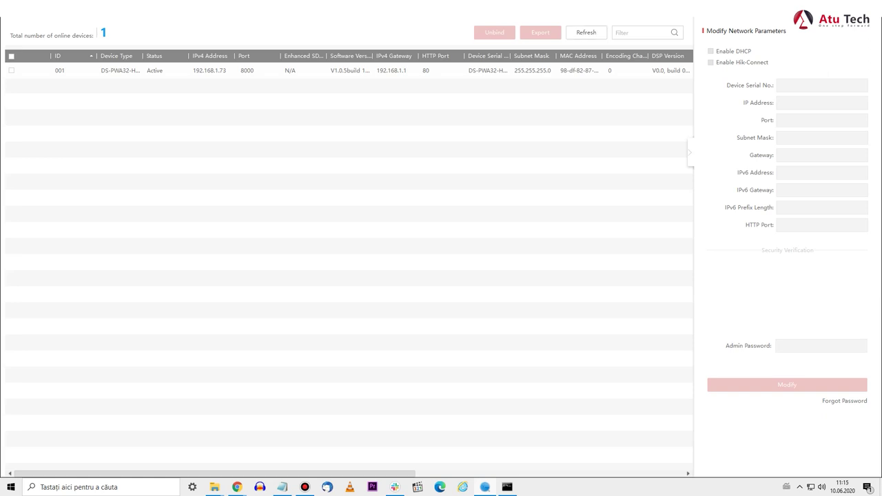
- Launch Internet Explorer and try loading 192.168.1.73, which fails with a cannot-reach-page error
key(super+s)
text(inter)
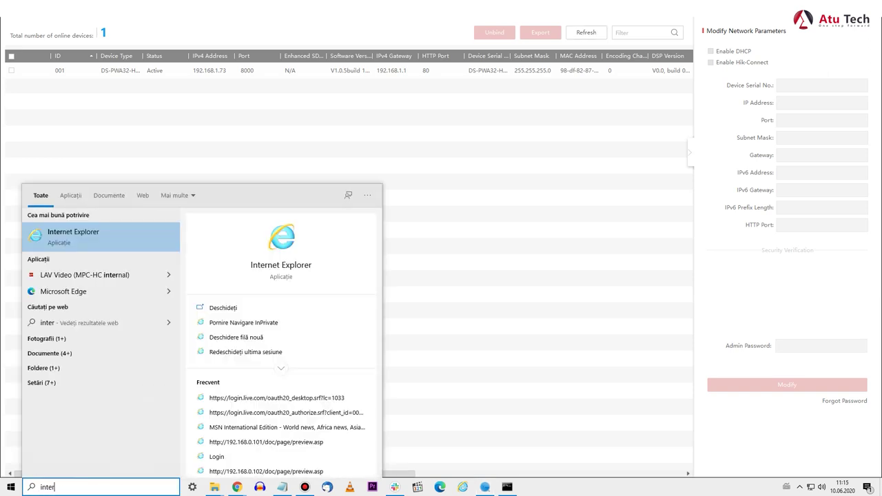
key(Return)
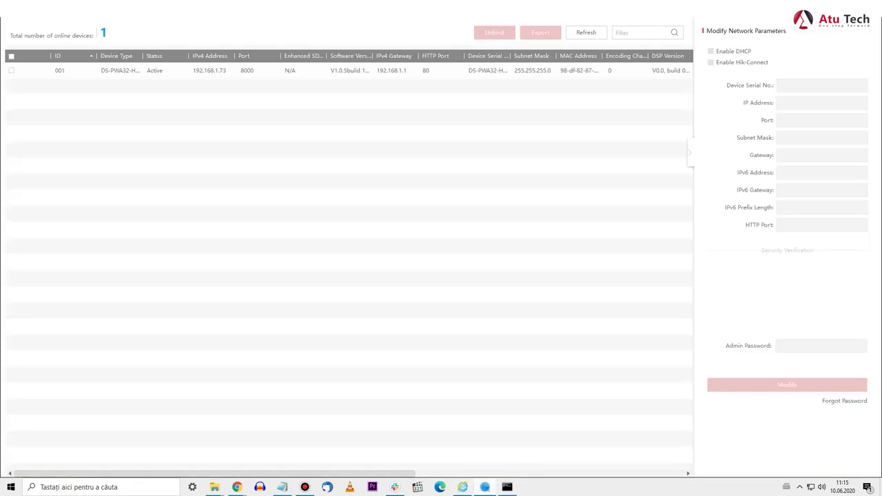
click(11, 71)
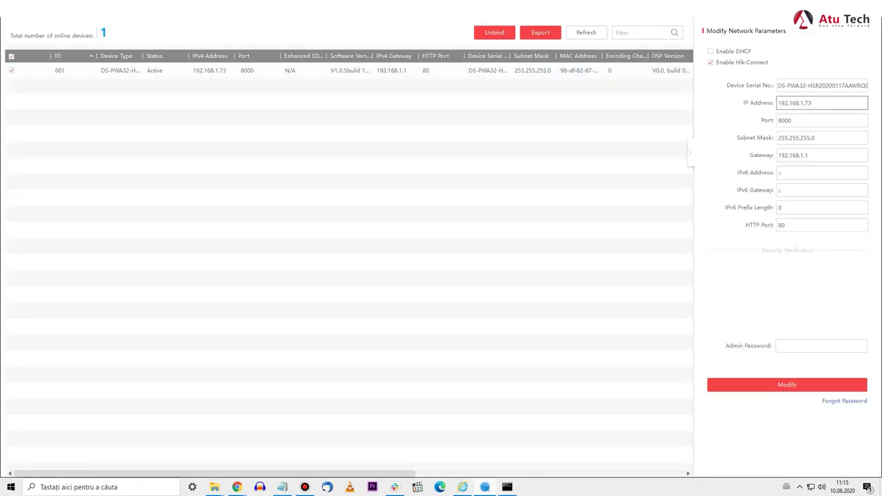
triple_click(794, 103)
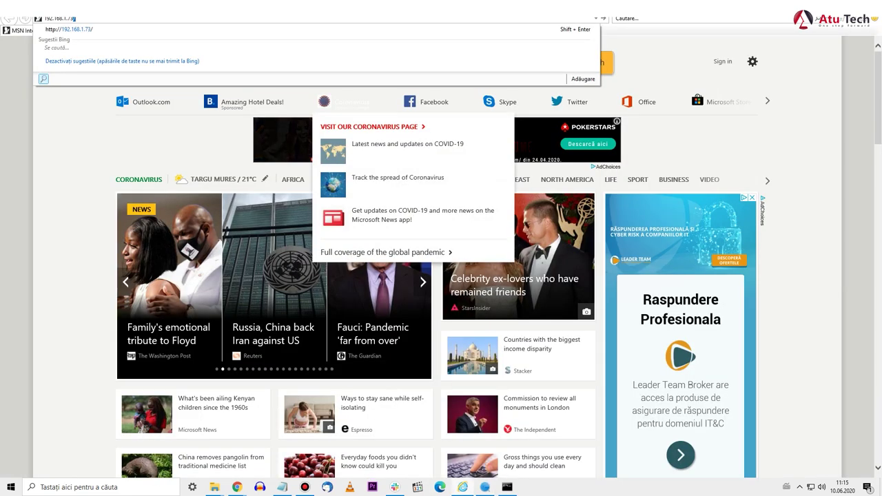
key(Return)
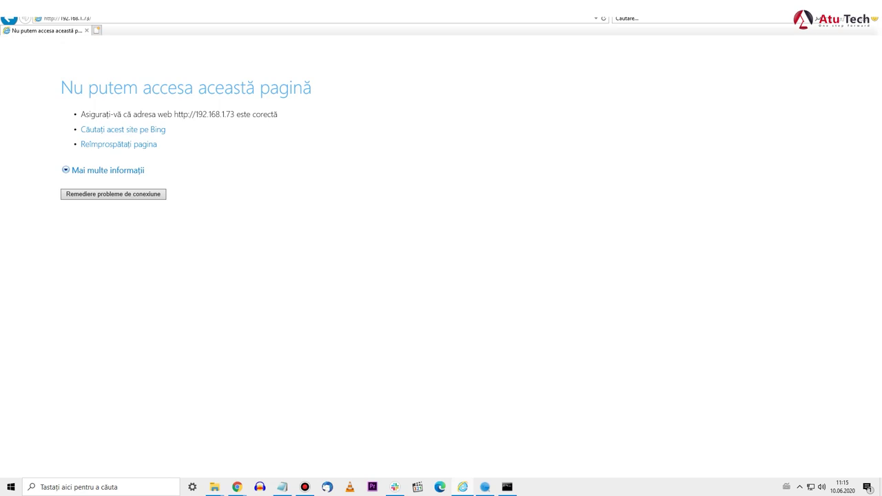
key(alt+Tab)
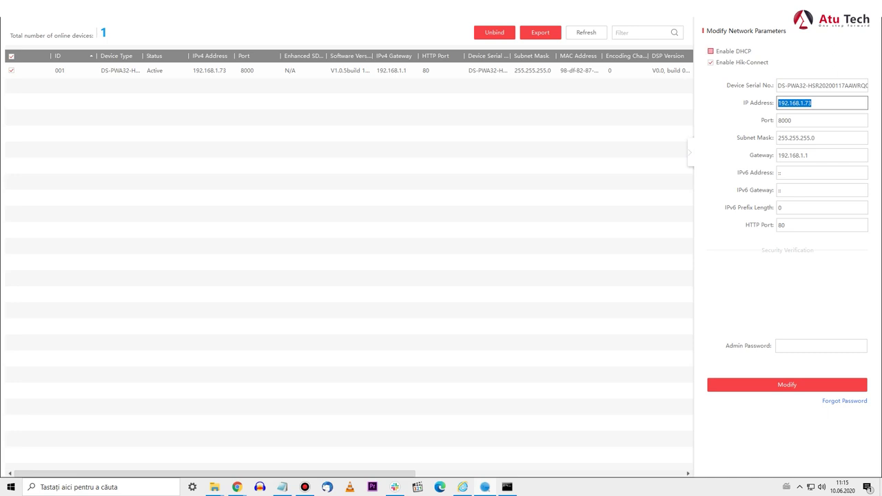
- Re-enable DHCP on the hub, confirm with the admin password, and reselect it at 192.168.1.252
click(710, 51)
click(786, 385)
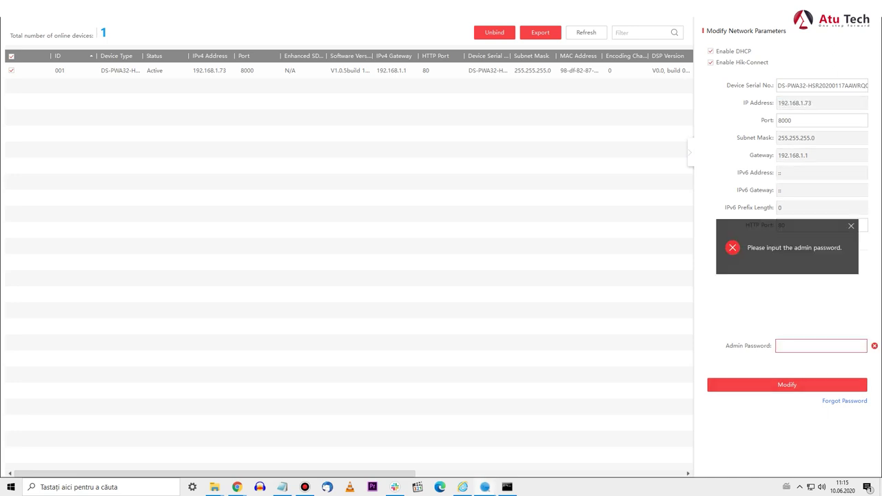
click(820, 345)
text(admin)
key(BackSpace)
key(BackSpace)
key(BackSpace)
key(BackSpace)
key(BackSpace)
text(********)
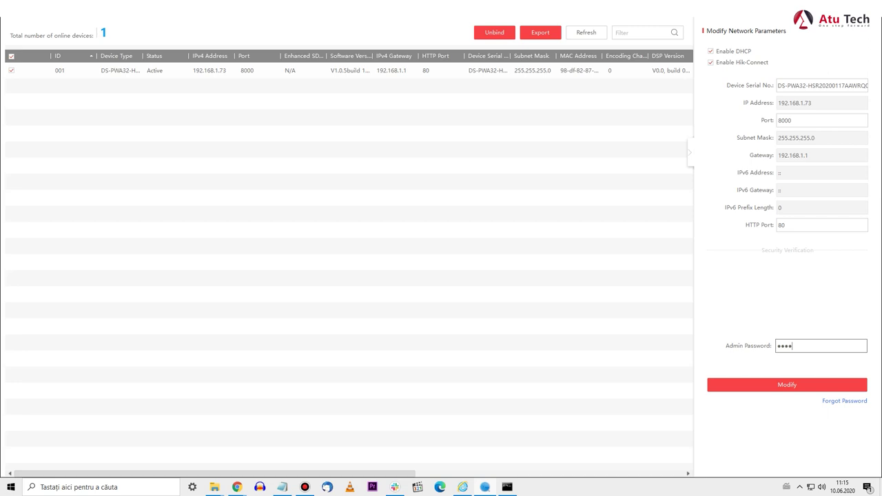
text(*)
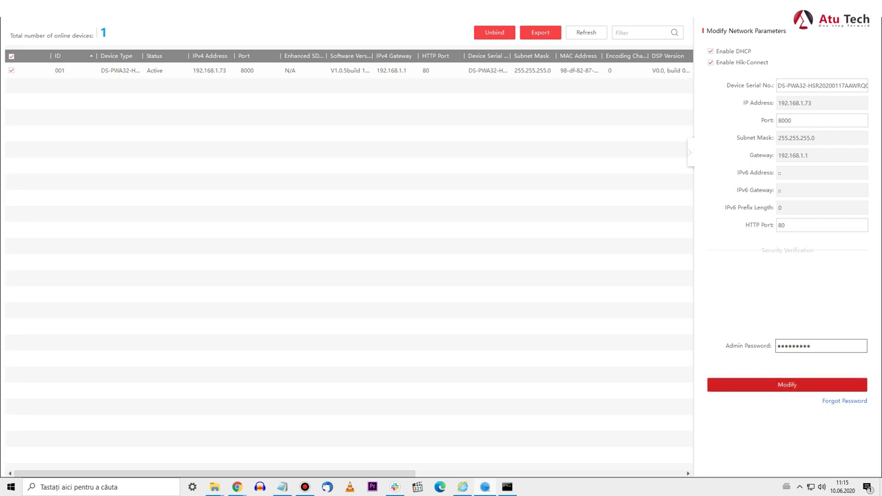
key(Tab)
key(Return)
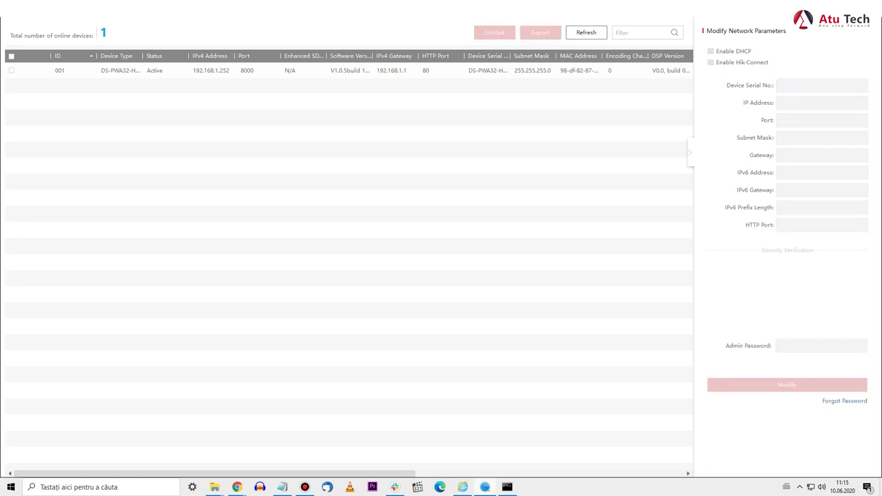
click(11, 71)
- Load 192.168.1.252 in Internet Explorer to bring up the hub's login page
click(463, 486)
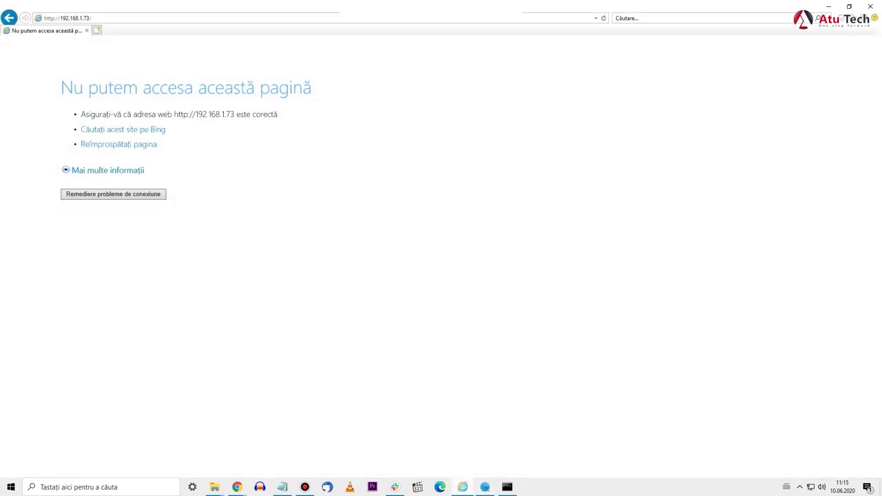
click(67, 18)
text(192.168)
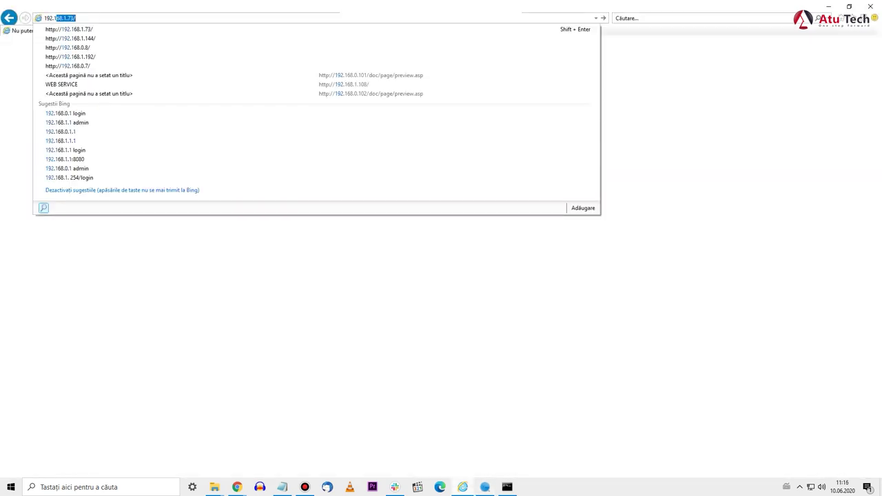
text(.1.252)
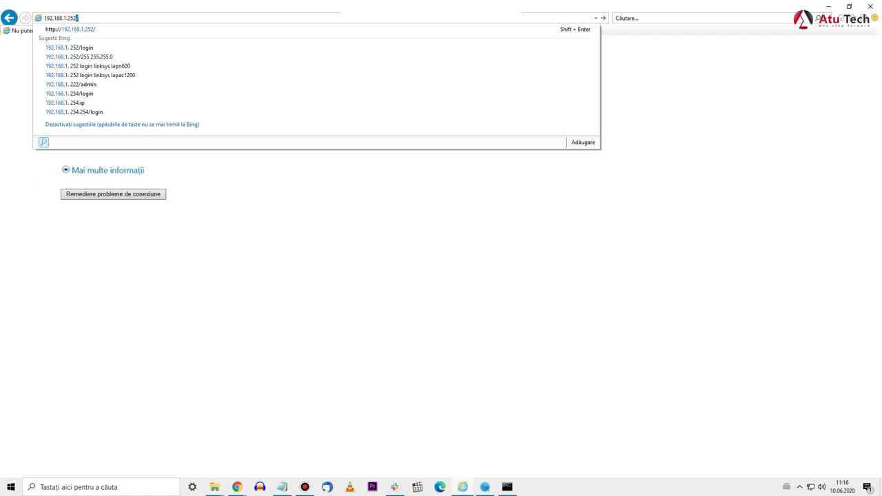
key(Return)
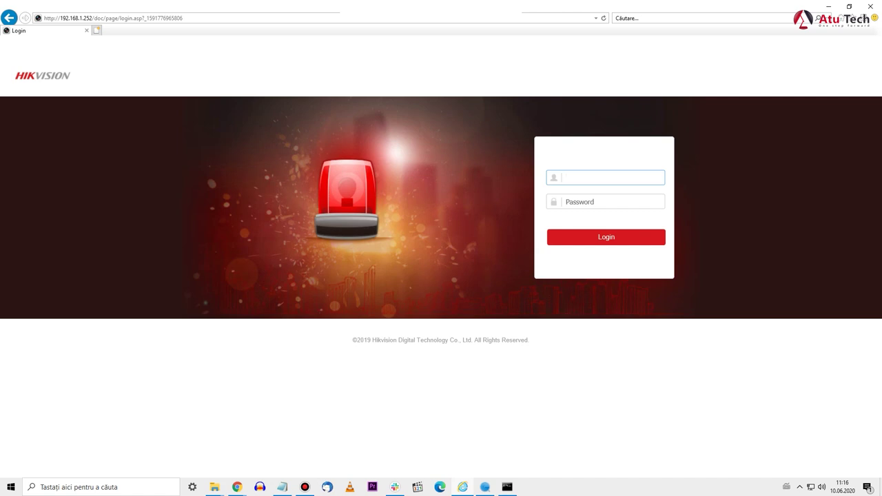
- Log in to the hub's web interface as admin with the account password
text(admin)
key(Tab)
text(*********)
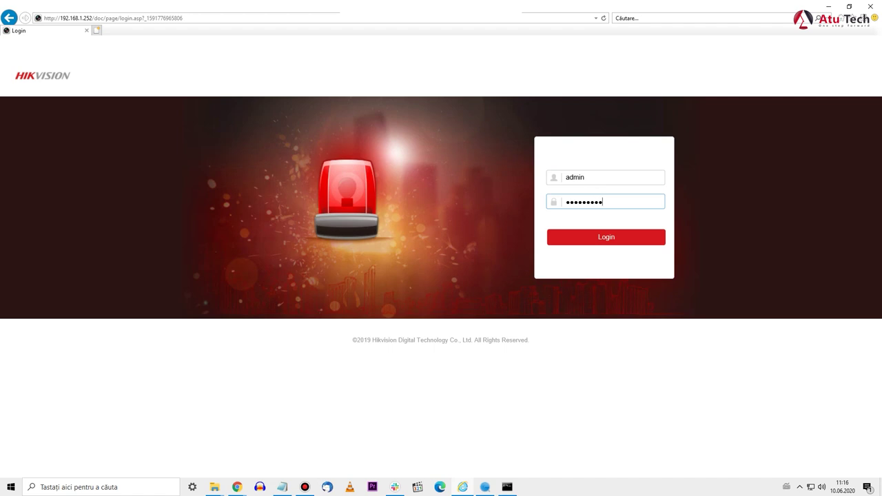
key(Return)
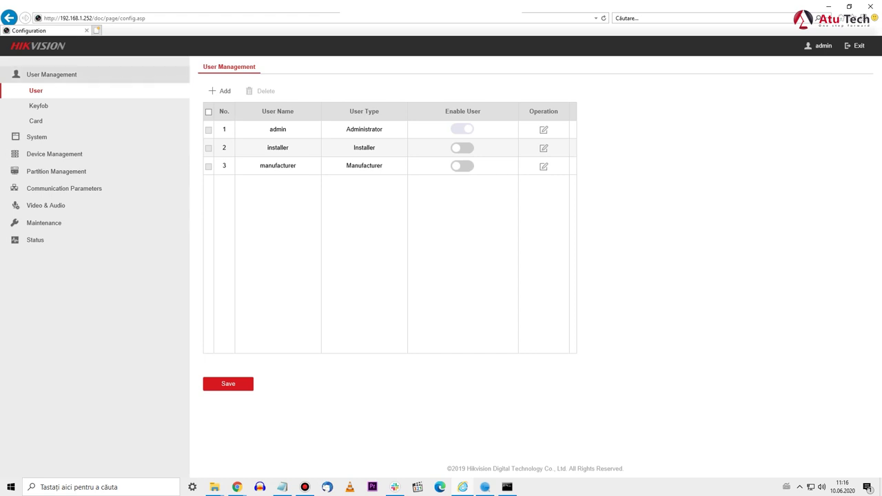
- Go through System > Device Information, then Communication Parameters > Wi-Fi to list nearby networks
click(52, 74)
click(37, 91)
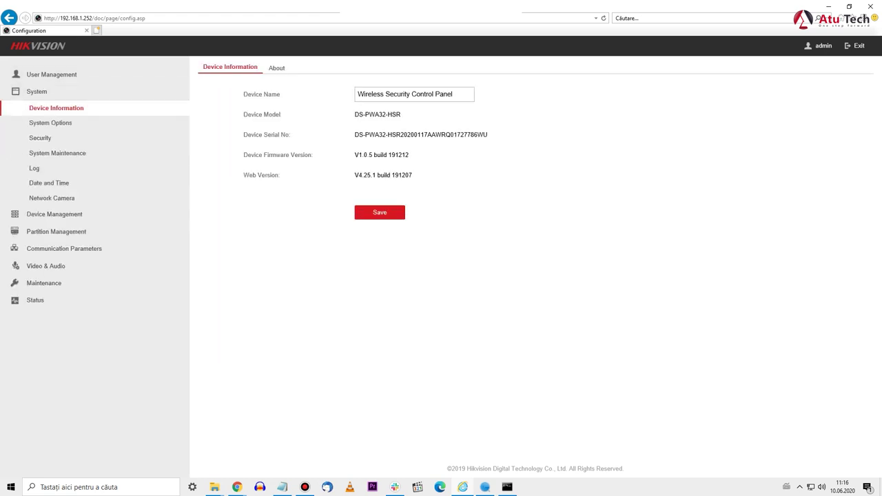
click(36, 91)
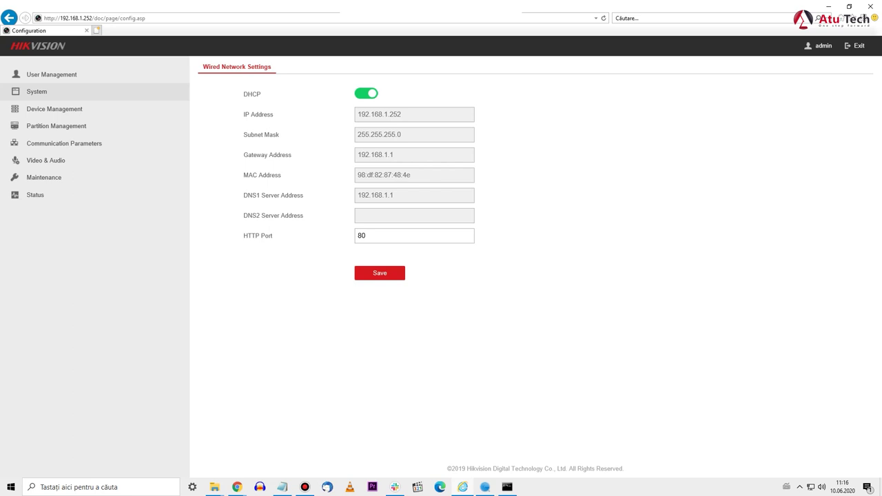
click(64, 144)
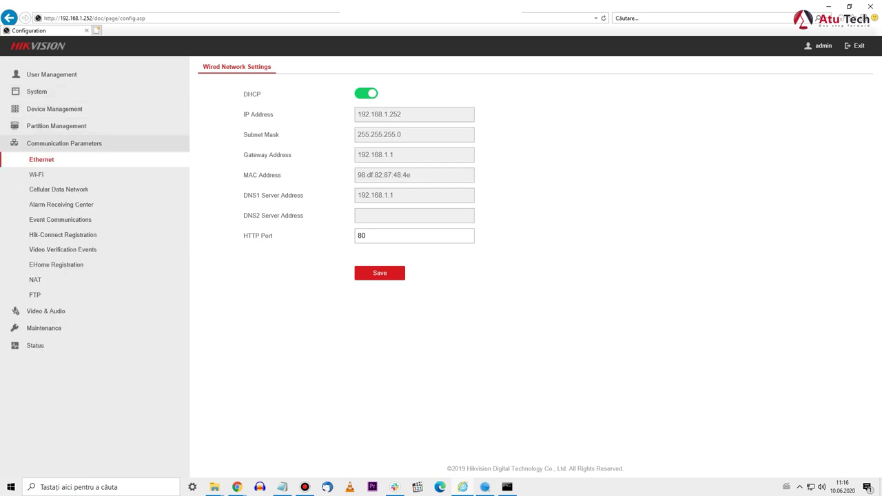
click(36, 174)
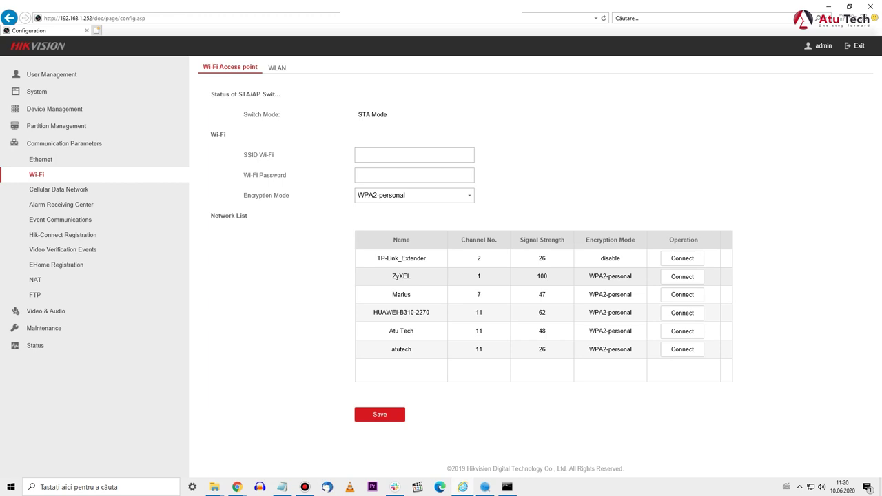
- Connect the hub to the ZyXEL network by entering its Wi-Fi password
click(401, 276)
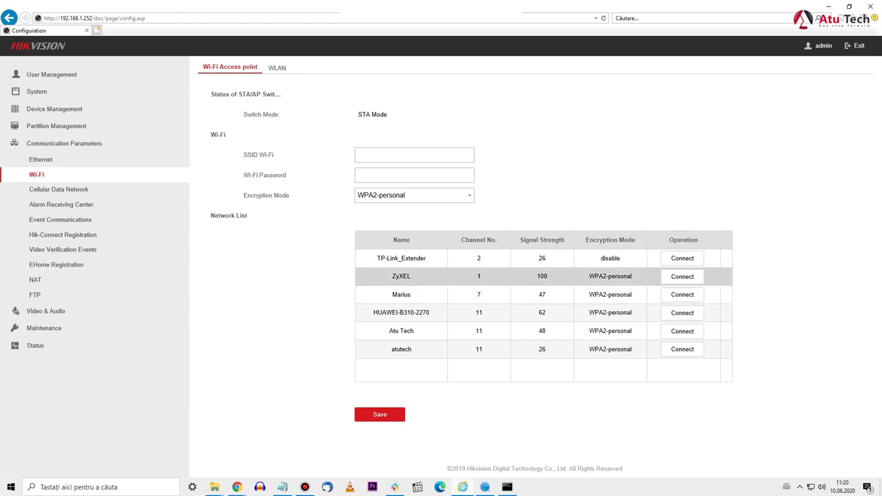
click(682, 258)
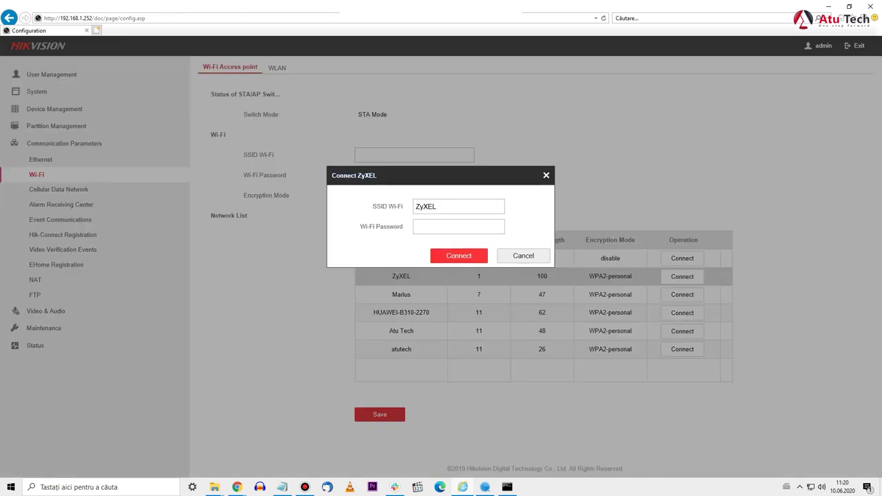
click(458, 227)
text(*****)
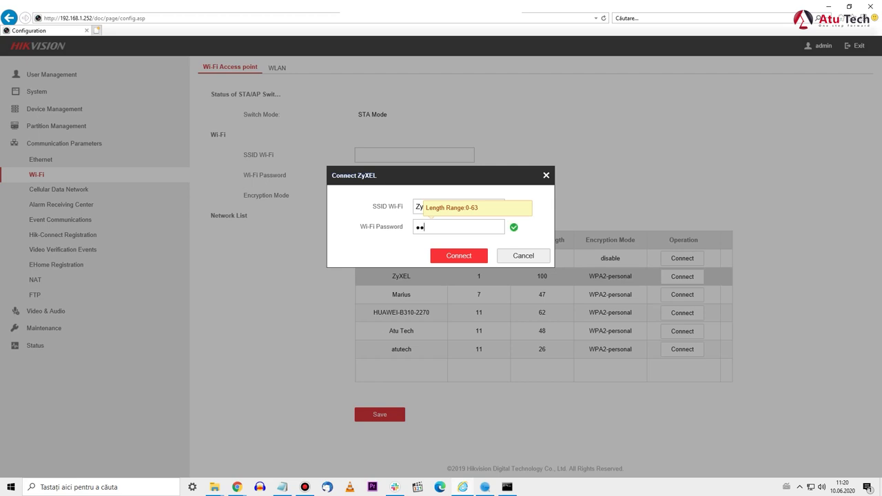
text(*****)
key(Return)
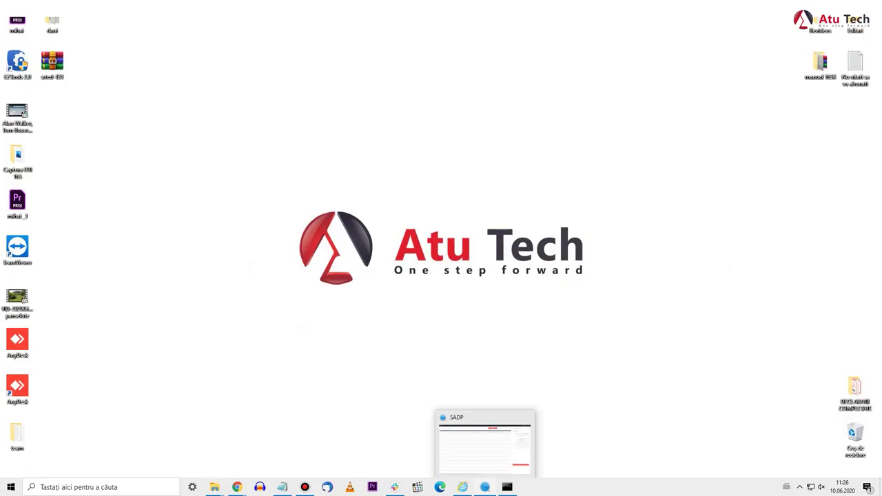
- Switch to SADP, where the hub now appears at 192.168.1.145
click(484, 486)
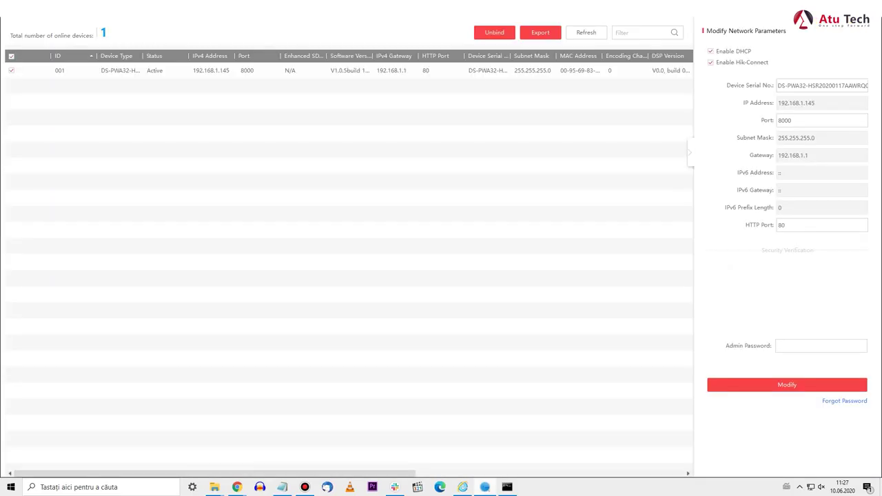
- Disable DHCP so the hub keeps 192.168.1.145, saving with the admin password
click(11, 71)
click(11, 70)
click(710, 51)
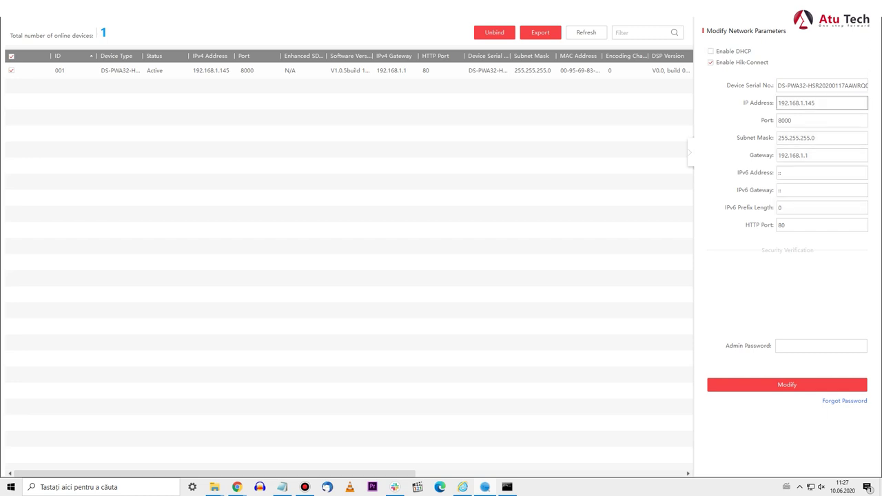
click(787, 384)
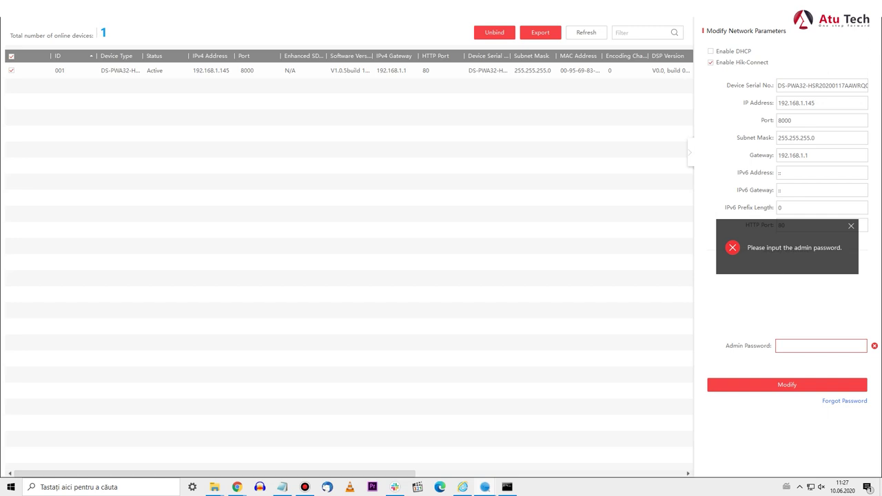
click(799, 346)
text(*********)
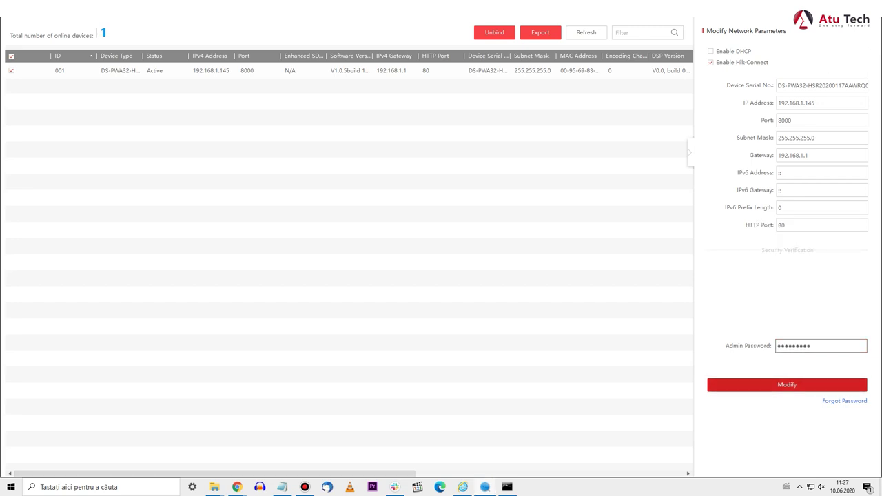
click(787, 385)
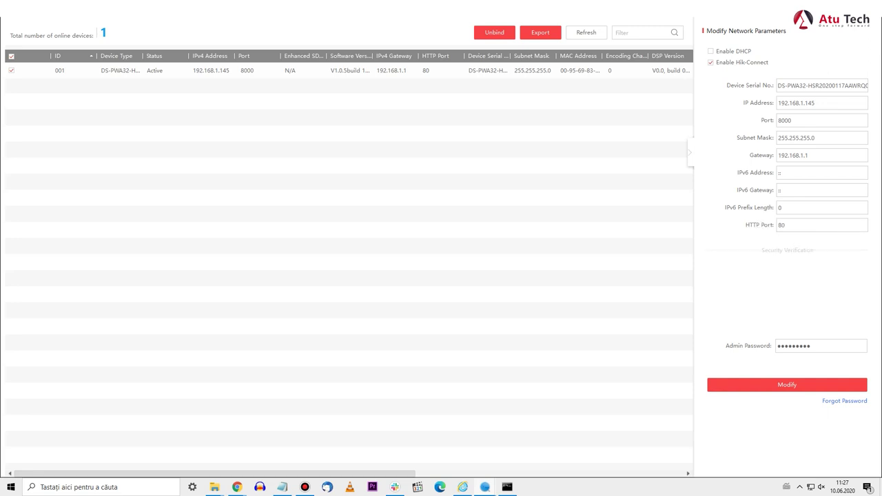
drag(817, 103, 777, 103)
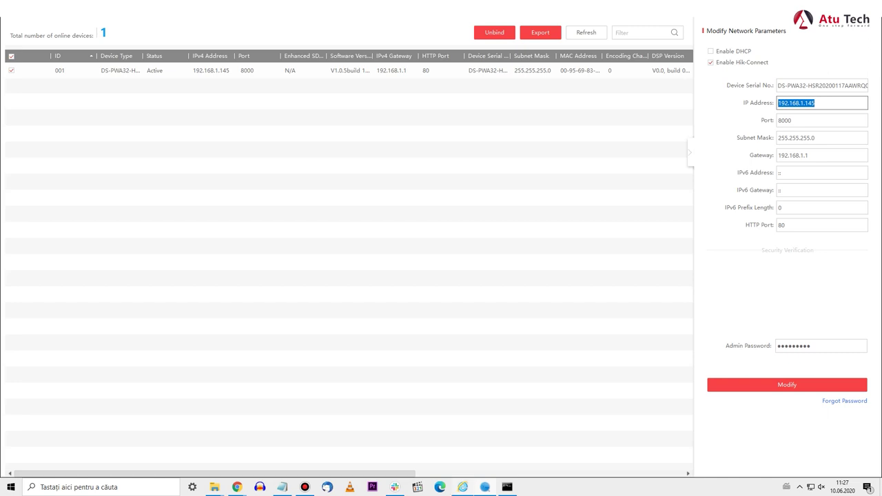
click(463, 441)
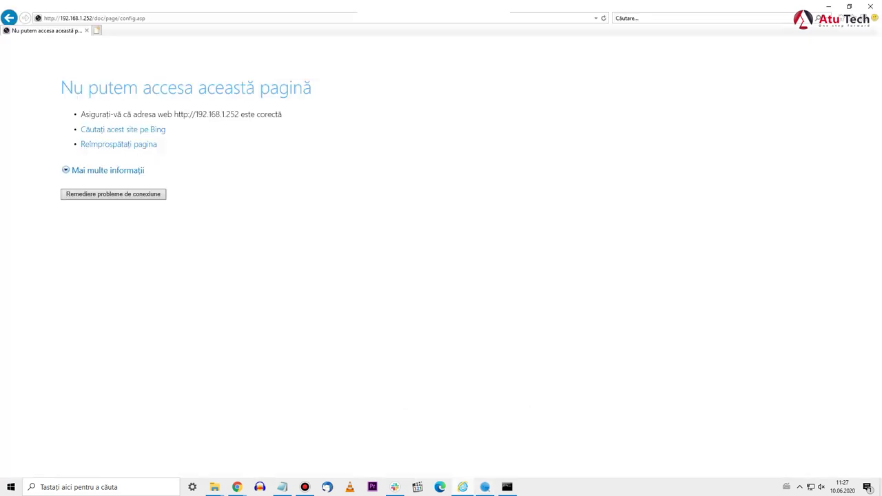
- Load the hub's web interface at its new address 192.168.1.145
key(alt+d)
text(192)
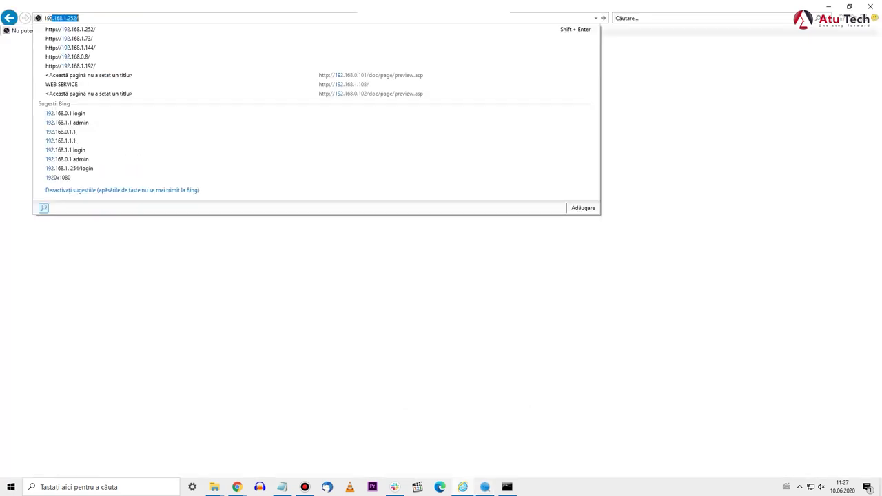
text(.168.)
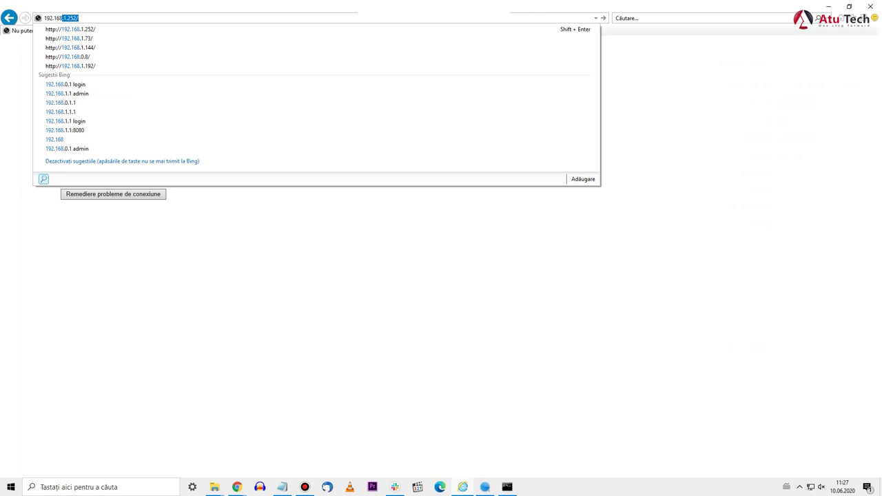
text(1.145)
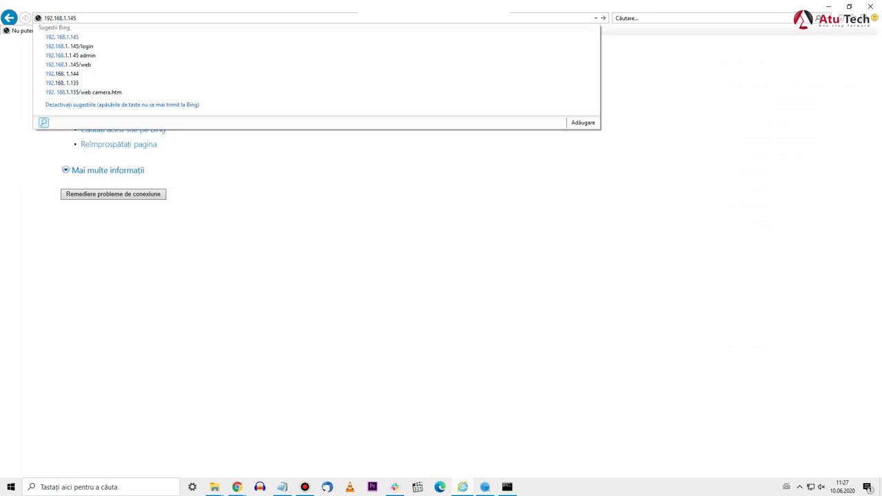
key(Return)
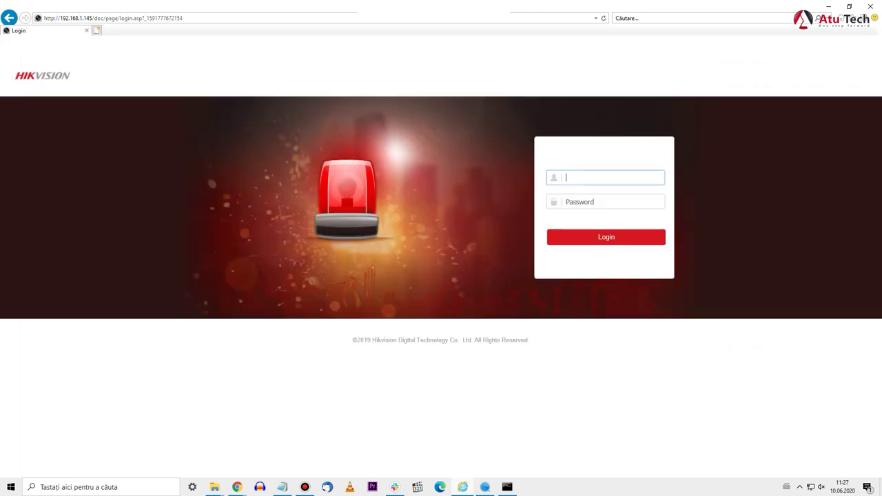
- Sign in as the admin user with the account password
text(a)
key(Tab)
text(admin12345)
key(Return)
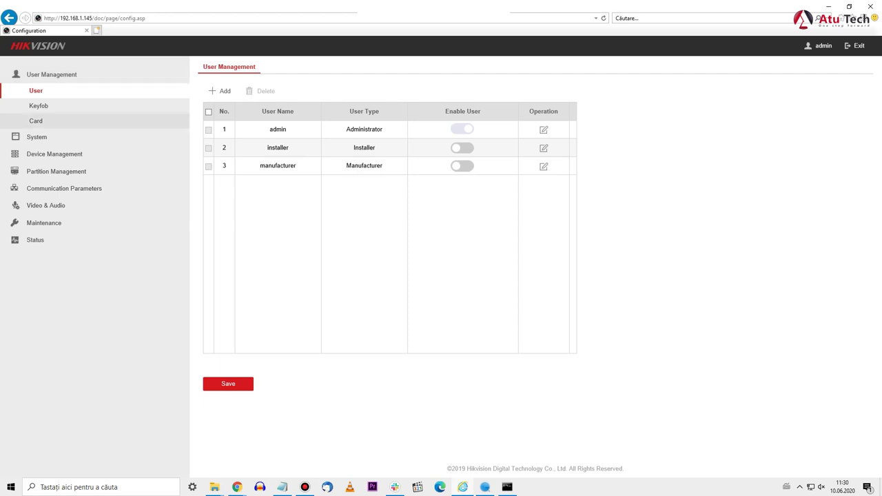
- From Card Management, add a new proximity card and save it under the name card1
click(36, 120)
click(219, 91)
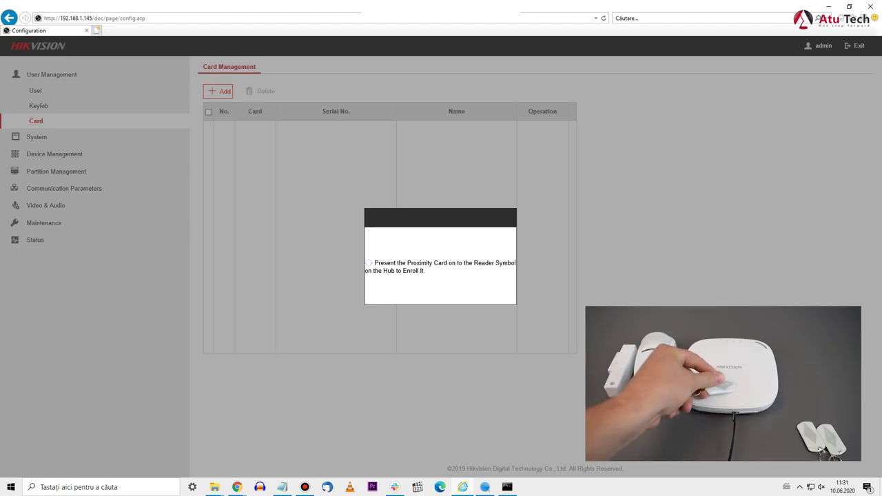
text(card1)
key(Return)
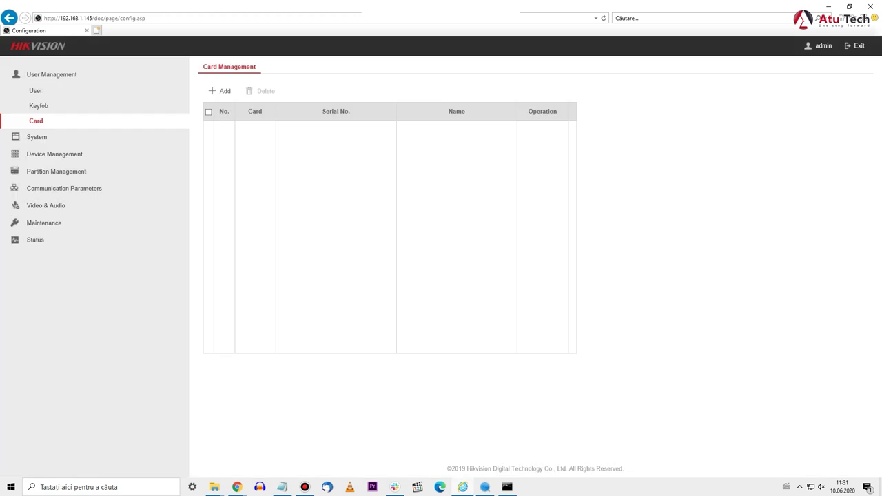